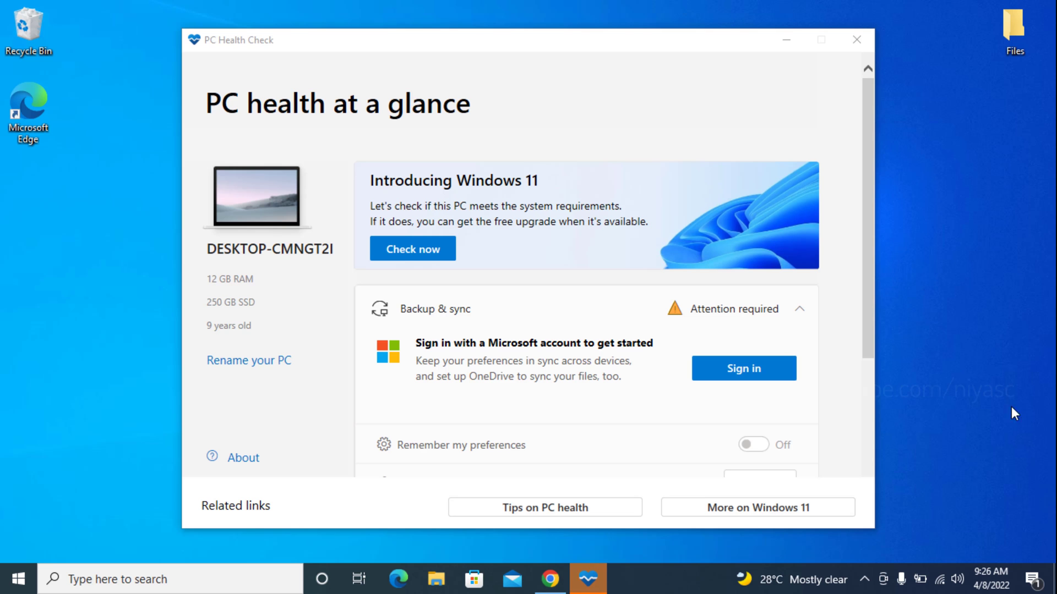
# Step: Run the PC Health Check test, confirm this PC fails Windows 11 requirements, and close the app
pyautogui.click(394, 245)
pyautogui.click(434, 251)
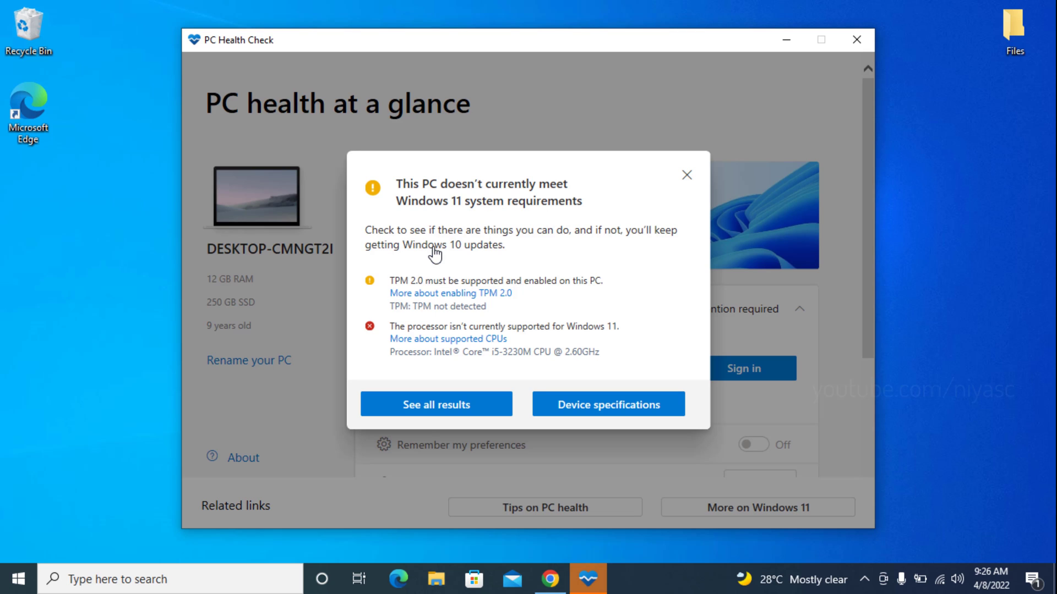
pyautogui.moveTo(402, 183); pyautogui.dragTo(615, 217)
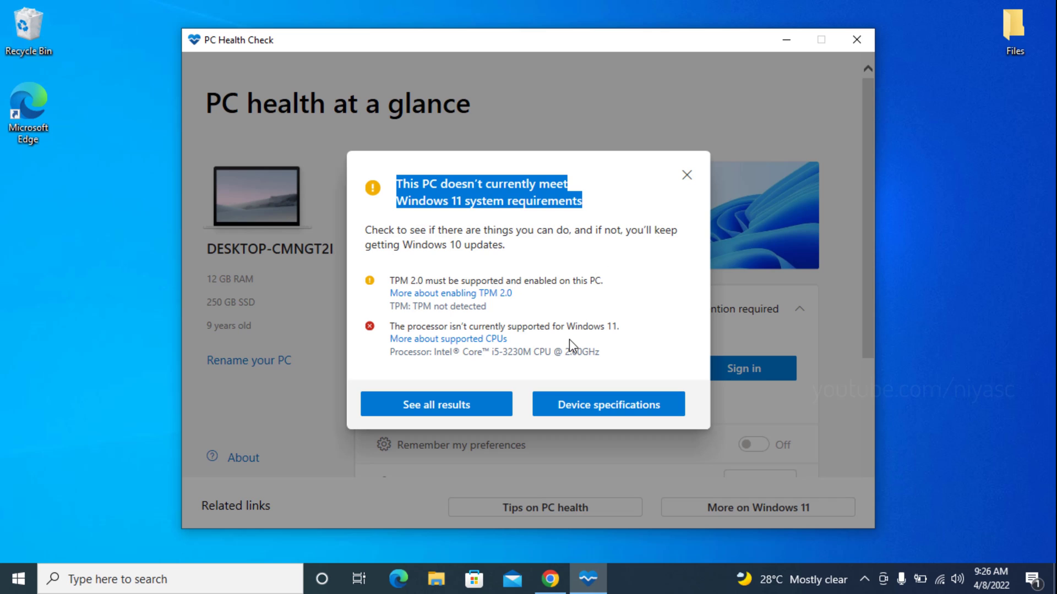
pyautogui.click(682, 178)
pyautogui.click(868, 44)
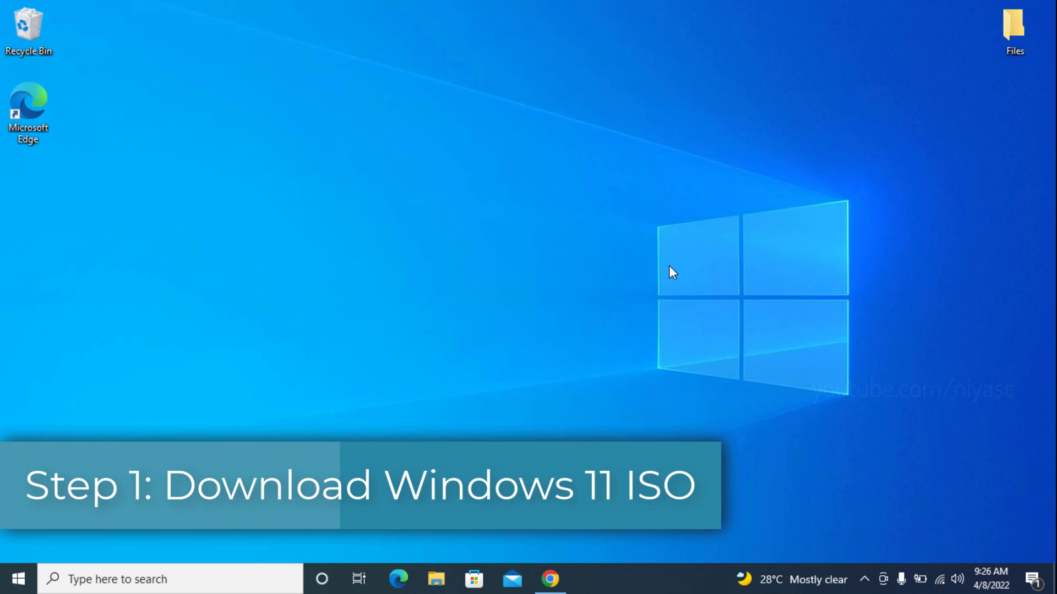
# Step: On the Windows 11 download page, select the Windows 11 (multi-edition ISO) disk image
pyautogui.click(553, 575)
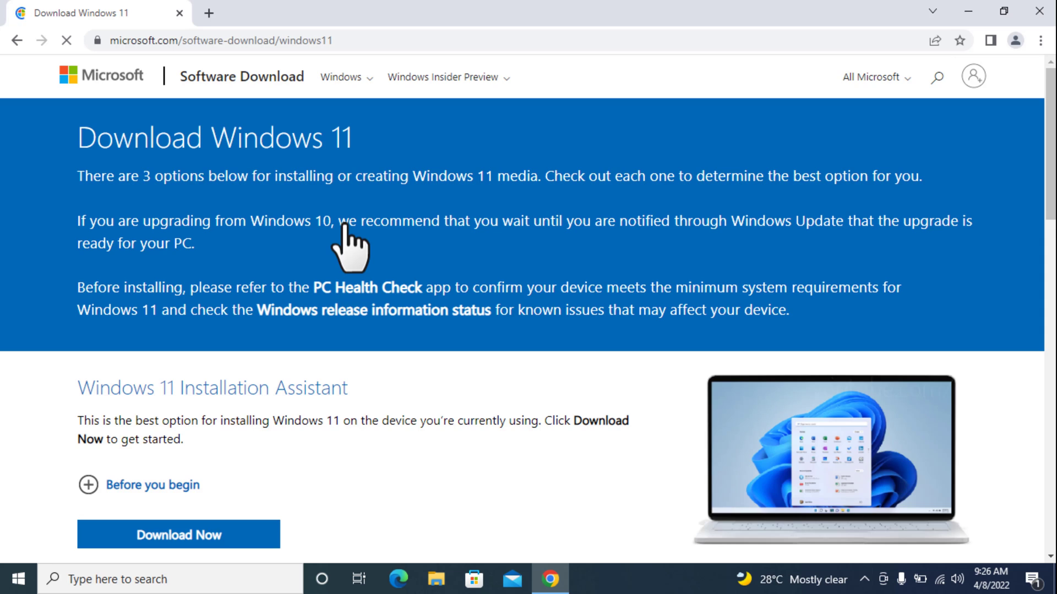
pyautogui.scroll(-3, 349, 225)
pyautogui.scroll(-4, 349, 224)
pyautogui.scroll(-1, 350, 225)
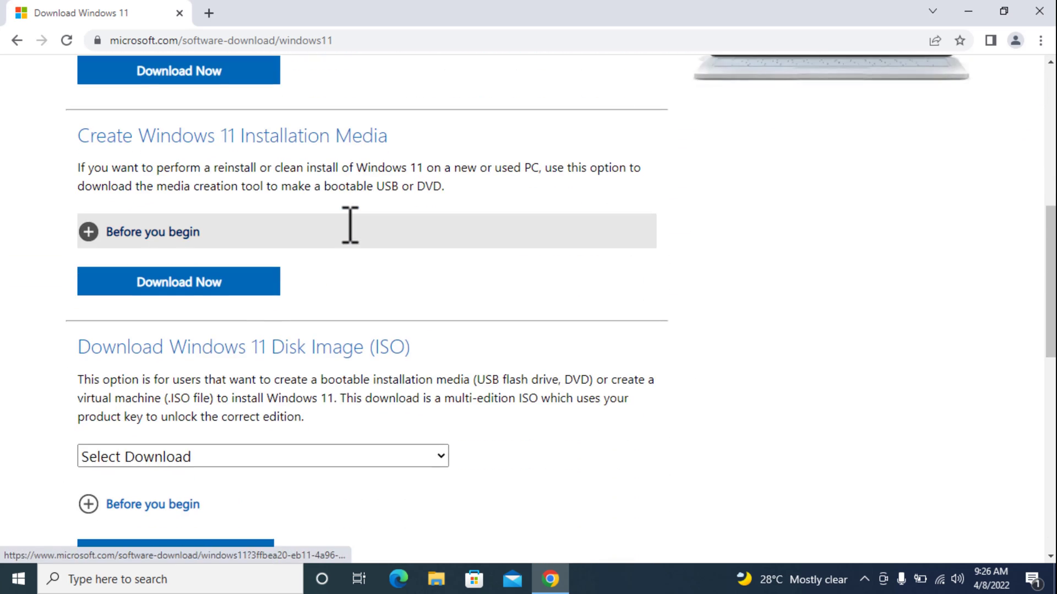
pyautogui.scroll(-3, 350, 226)
pyautogui.moveTo(78, 197)
pyautogui.mouseDown()
pyautogui.moveTo(284, 207)
pyautogui.moveTo(365, 193)
pyautogui.mouseUp()
pyautogui.click(308, 198)
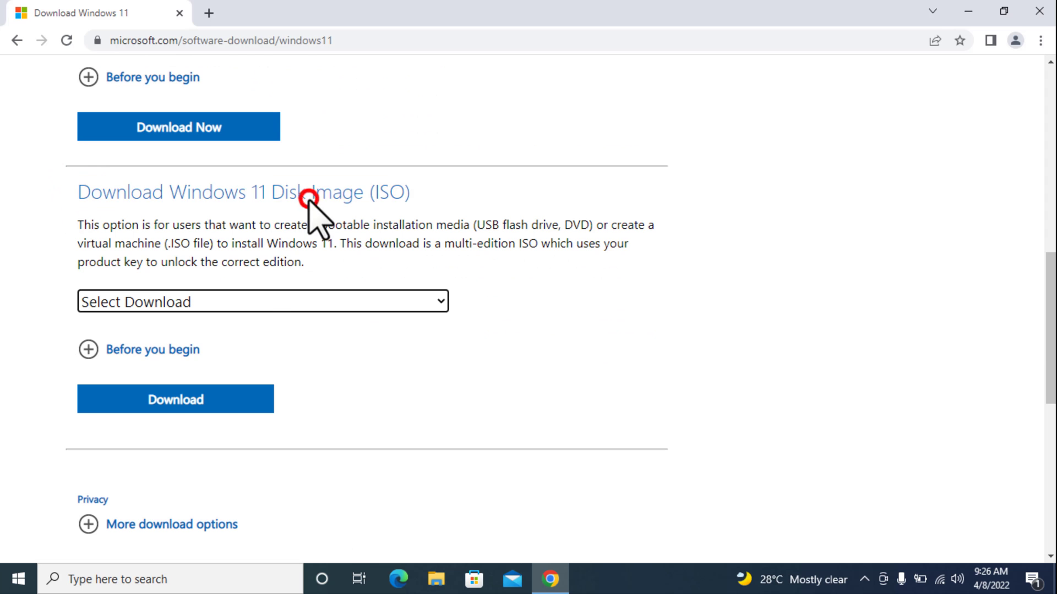
pyautogui.click(254, 301)
pyautogui.click(234, 345)
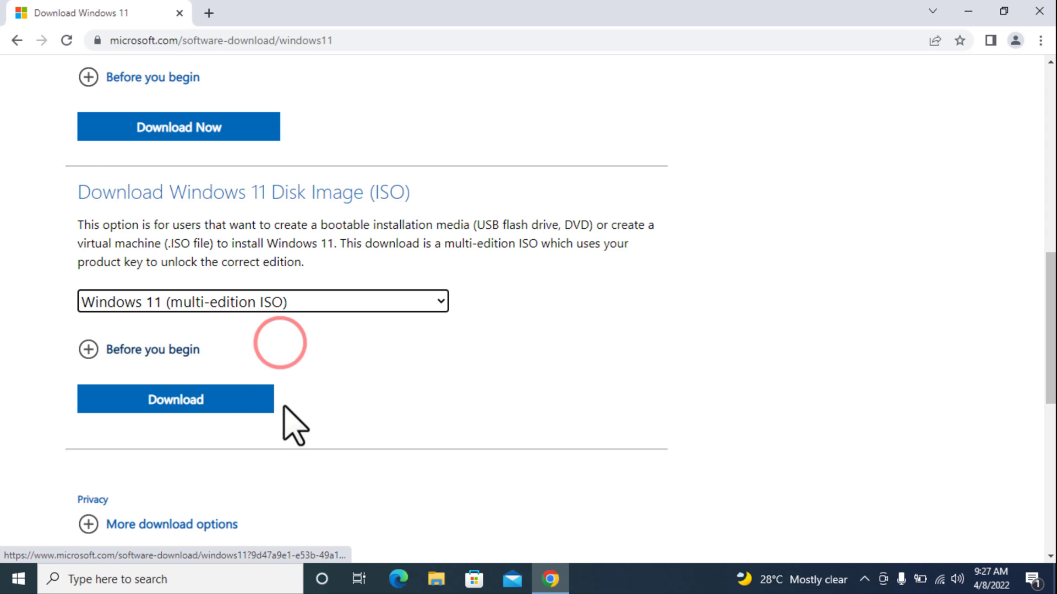
# Step: Download the ISO in English International, 64-bit
pyautogui.click(190, 403)
pyautogui.scroll(-4, 190, 413)
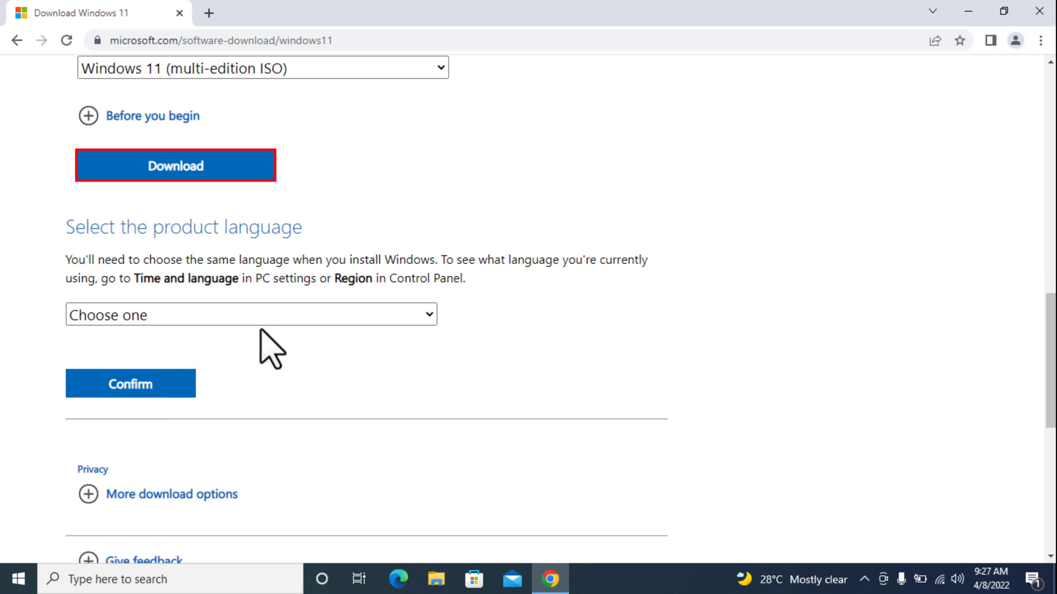
pyautogui.click(275, 314)
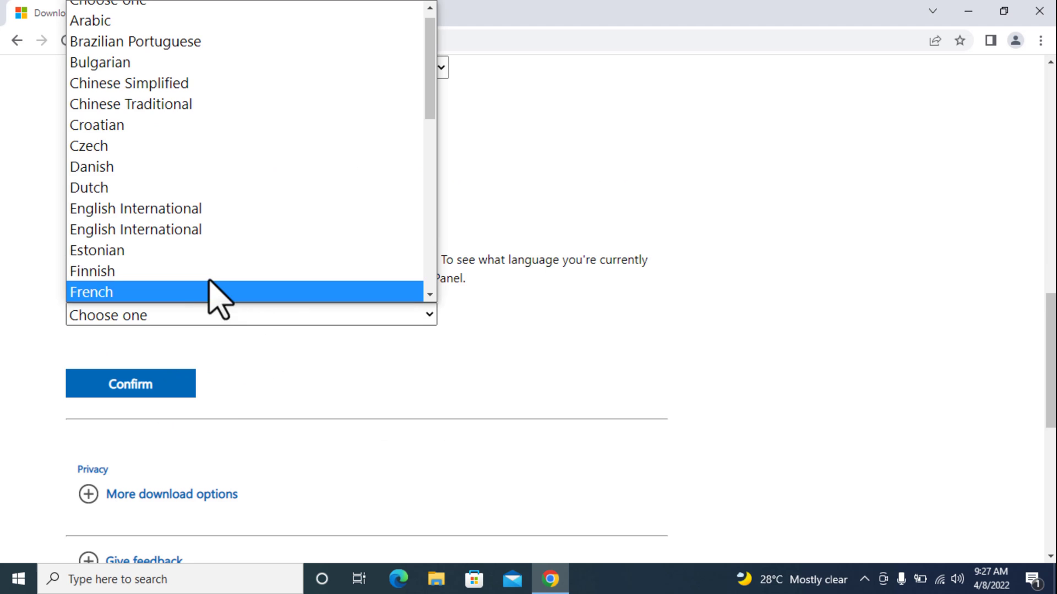
pyautogui.click(214, 212)
pyautogui.click(143, 385)
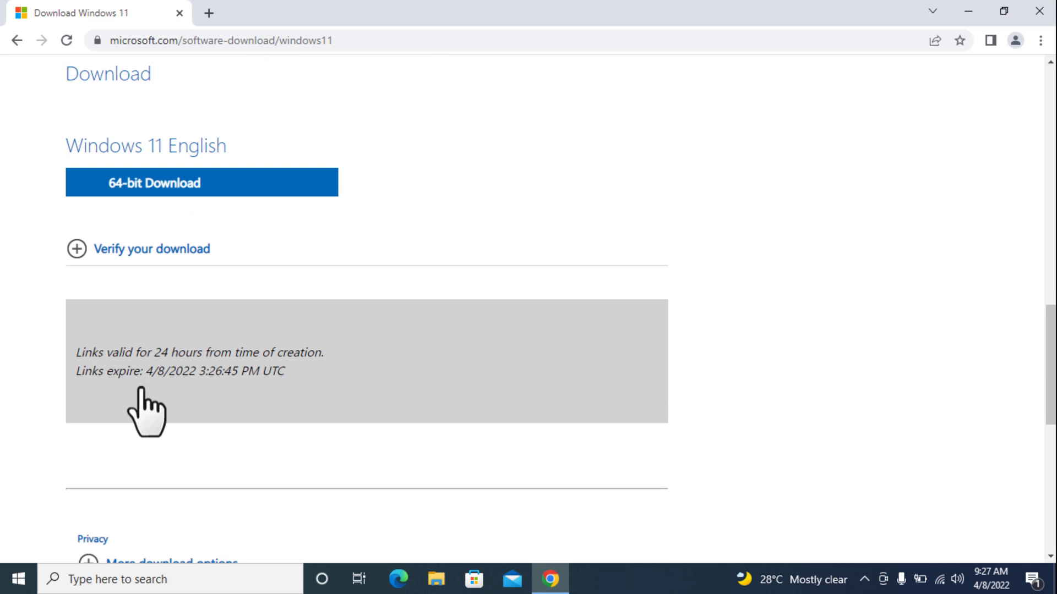
pyautogui.click(205, 182)
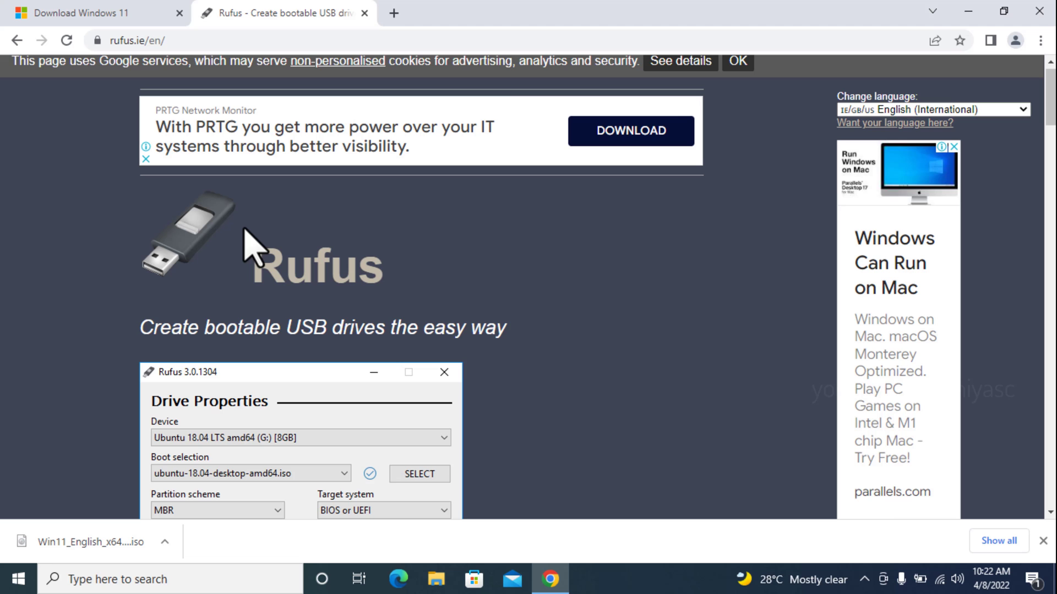
# Step: Download Rufus 3.18 from the Rufus site and show the file in its folder
pyautogui.scroll(-4, 250, 250)
pyautogui.scroll(-4, 250, 250)
pyautogui.scroll(-2, 251, 251)
pyautogui.scroll(-5, 251, 248)
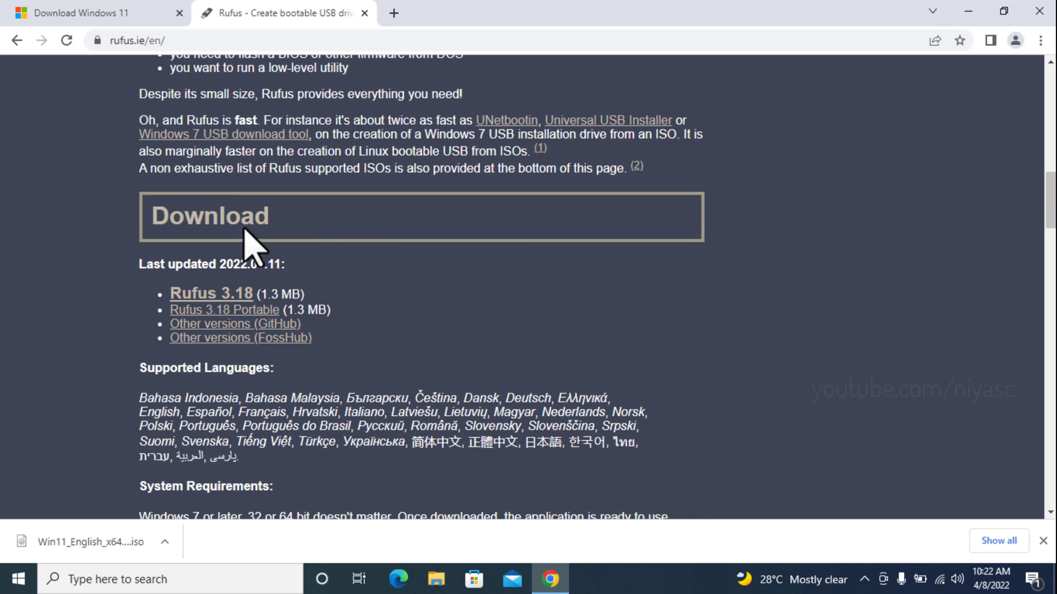
pyautogui.click(231, 295)
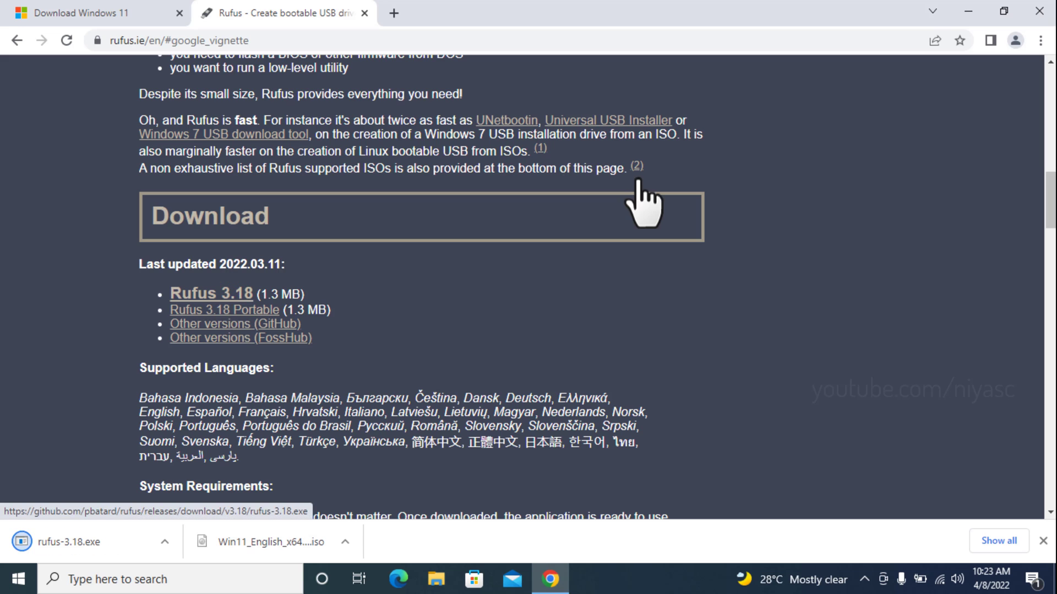
pyautogui.click(166, 542)
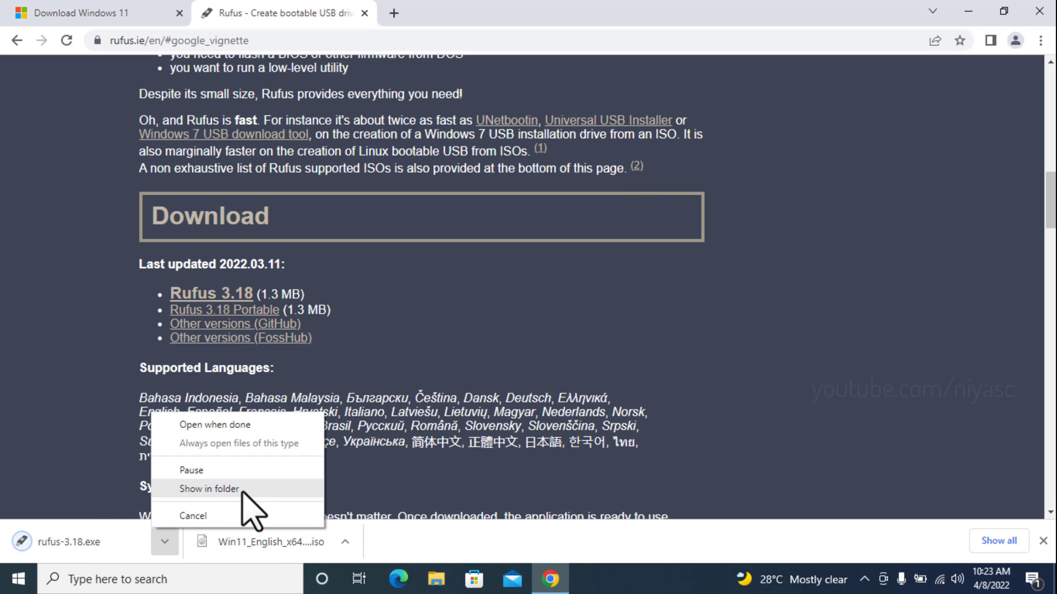
pyautogui.click(209, 488)
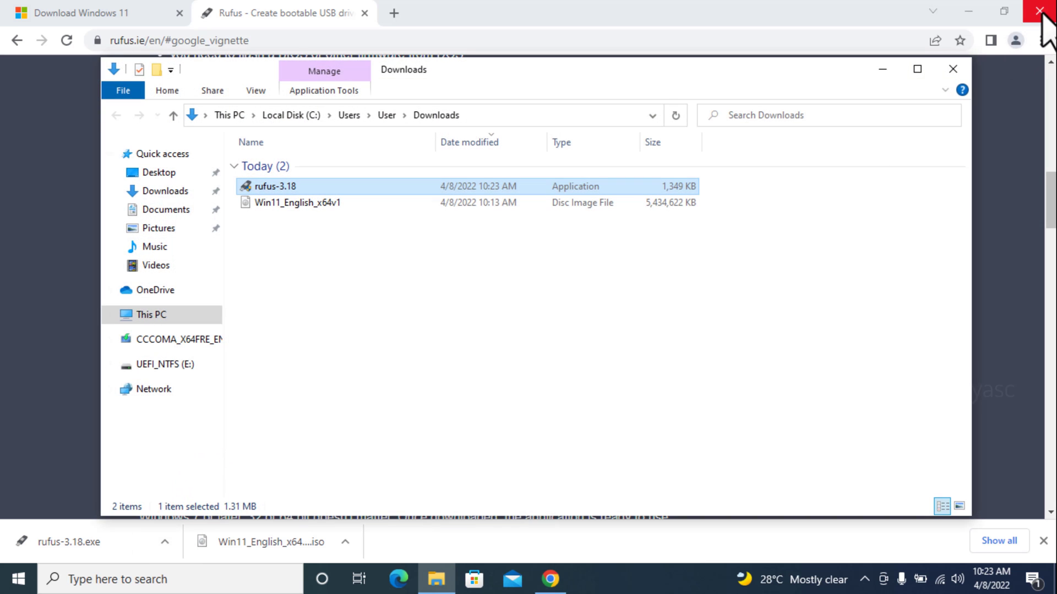
# Step: Close Chrome and run rufus-3.18 from the Downloads folder
pyautogui.click(1040, 11)
pyautogui.click(379, 377)
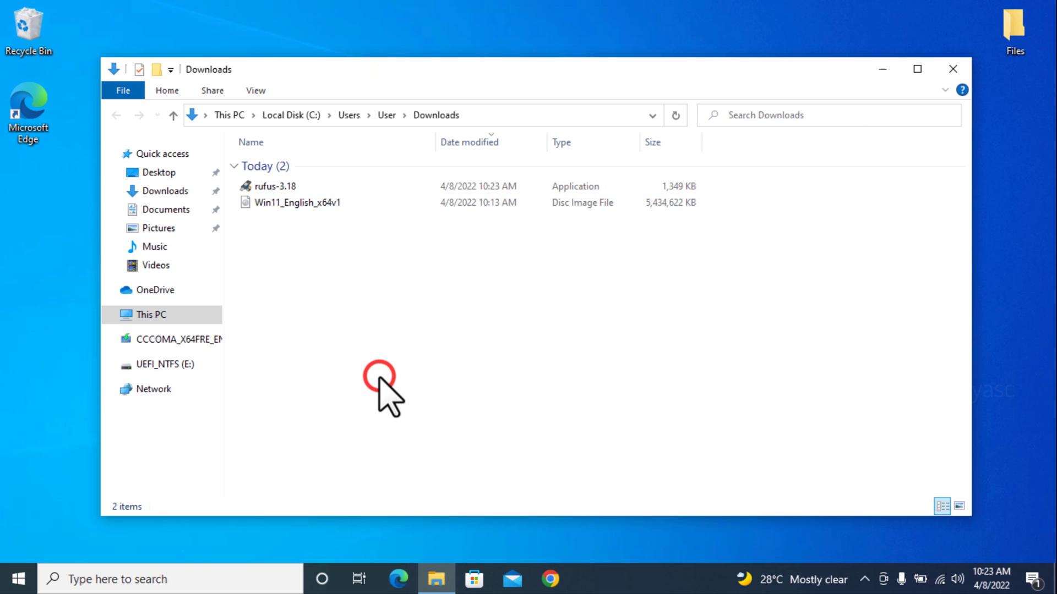
pyautogui.click(292, 190)
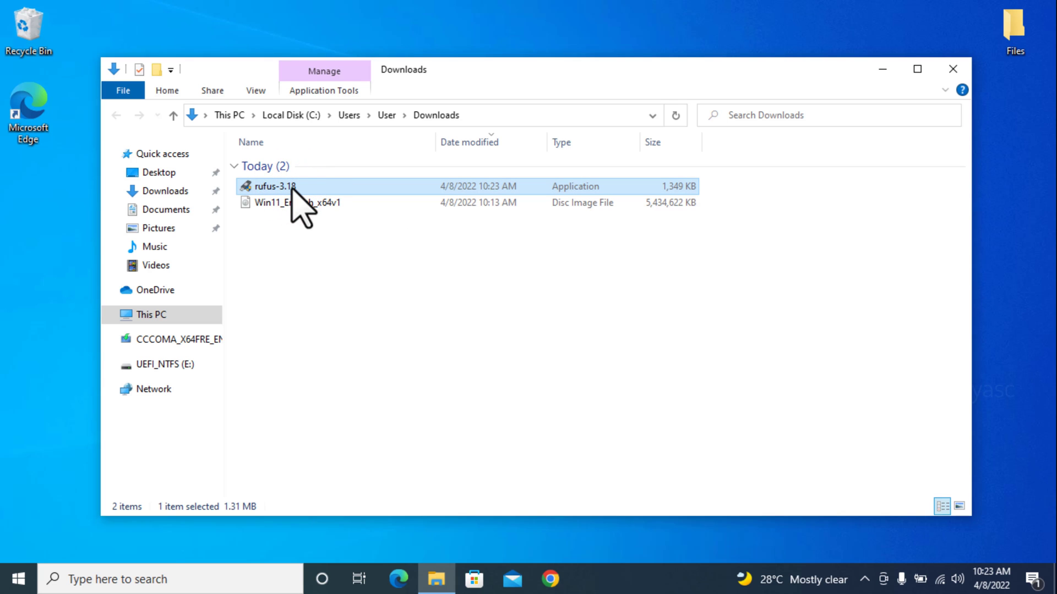
pyautogui.doubleClick(292, 190)
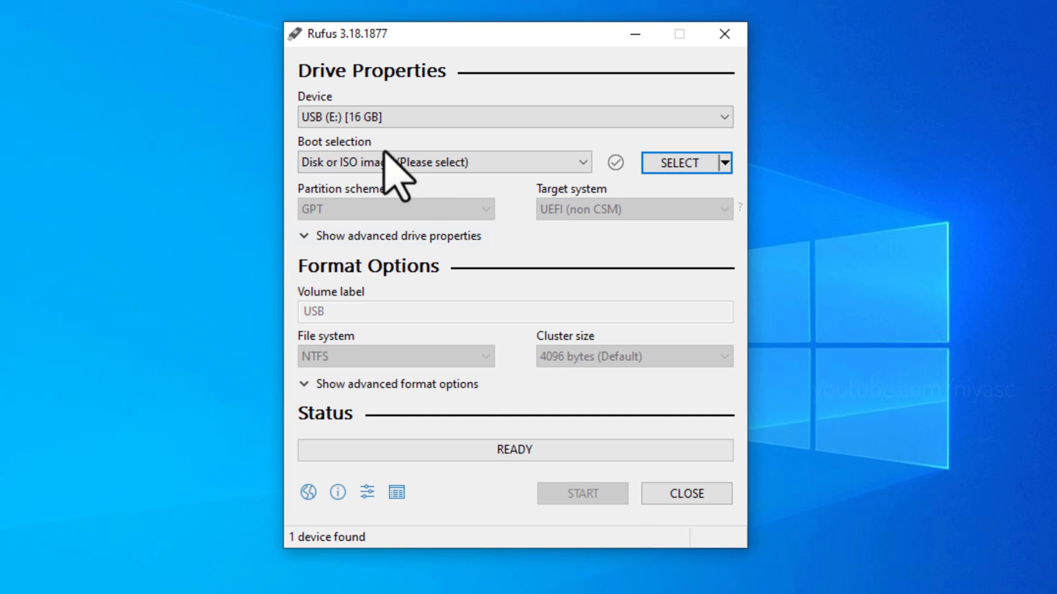
# Step: Choose USB (E:) [16 GB] as the device and load Win11_English_x64v1.iso as the image
pyautogui.click(509, 117)
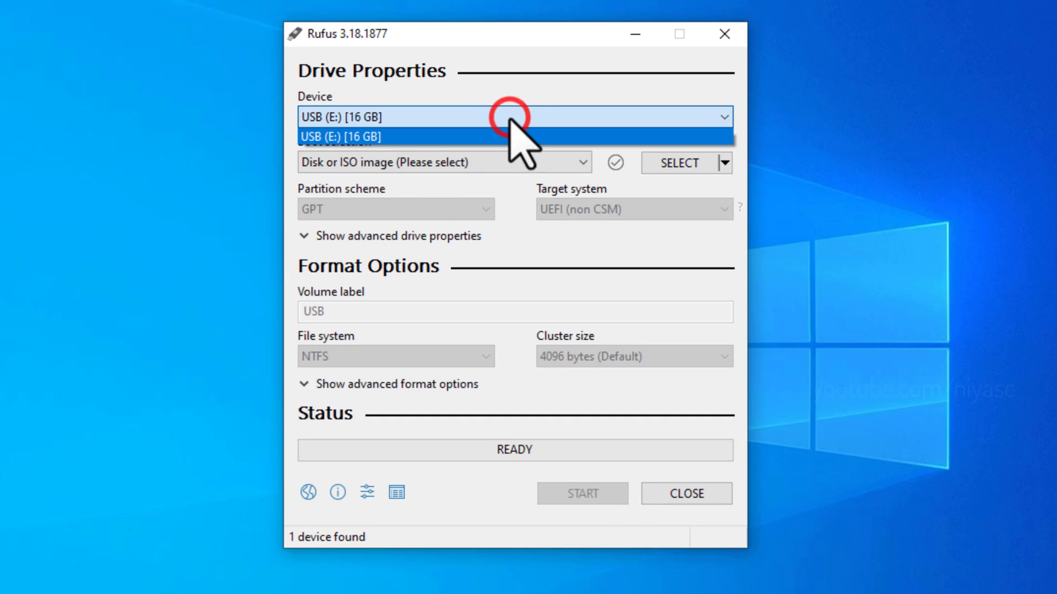
pyautogui.click(477, 138)
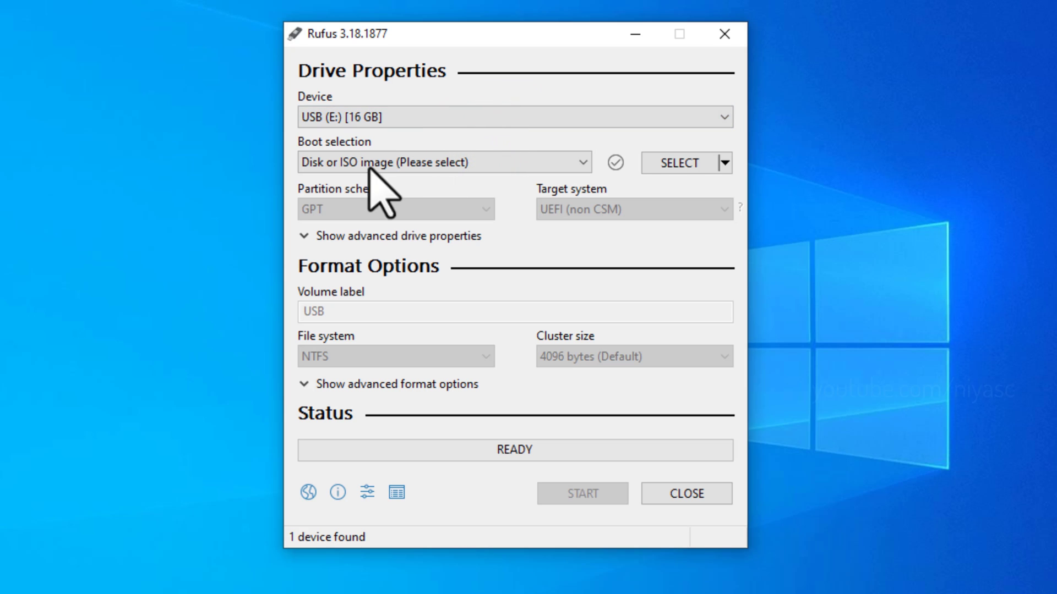
pyautogui.click(677, 163)
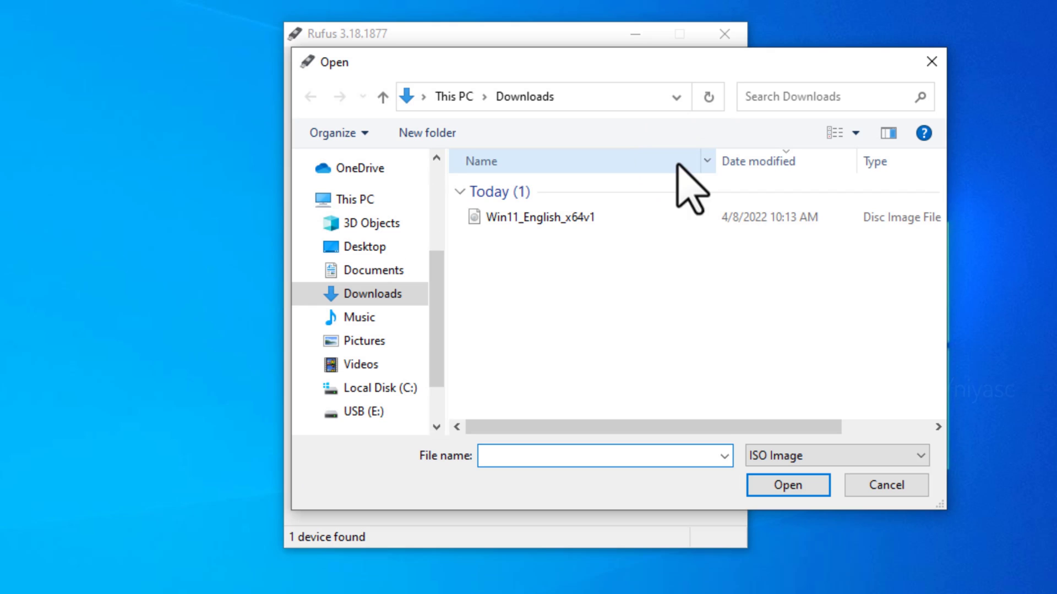
pyautogui.click(539, 216)
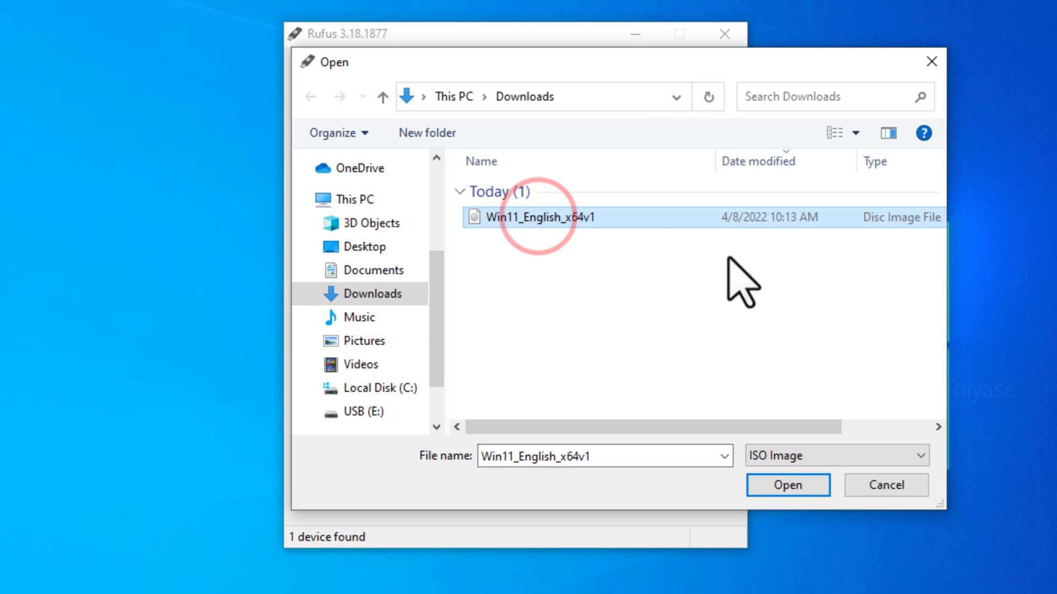
pyautogui.click(795, 488)
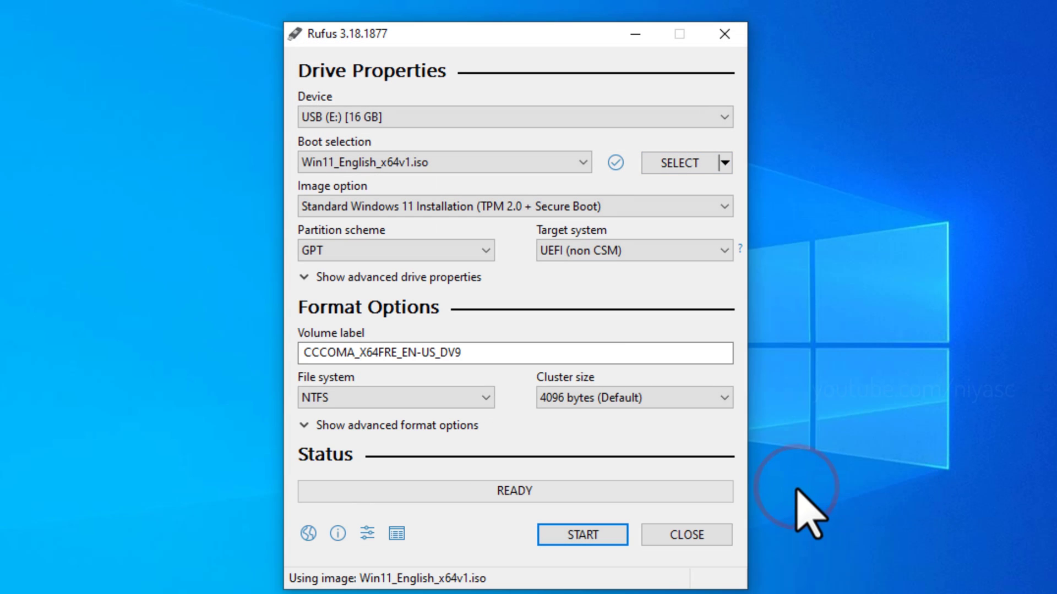
# Step: Set Image option to Extended Windows 11 Installation (no TPM / no Secure Boot)
pyautogui.click(686, 205)
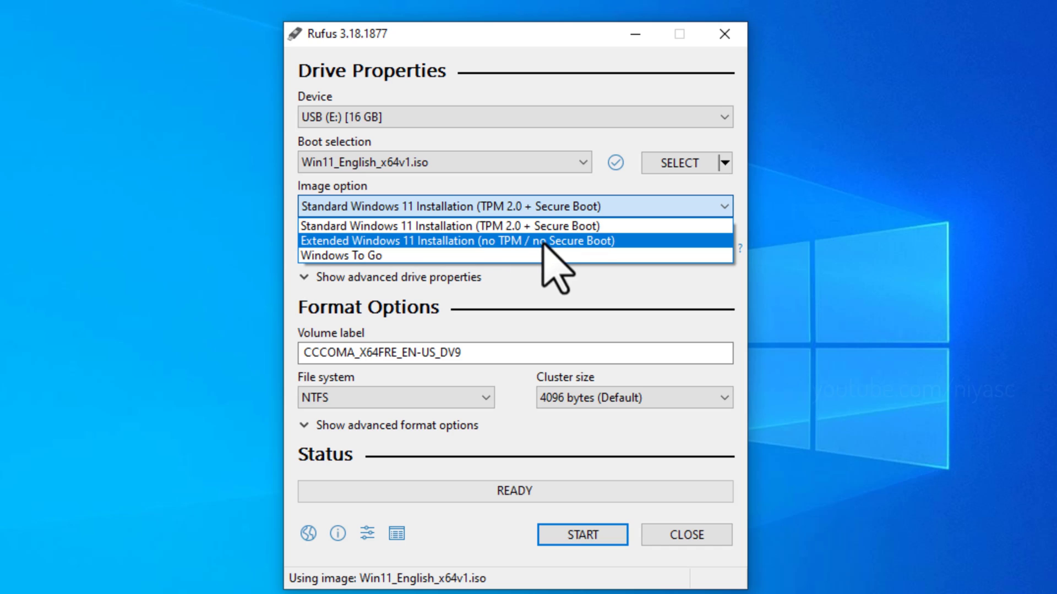
pyautogui.click(582, 241)
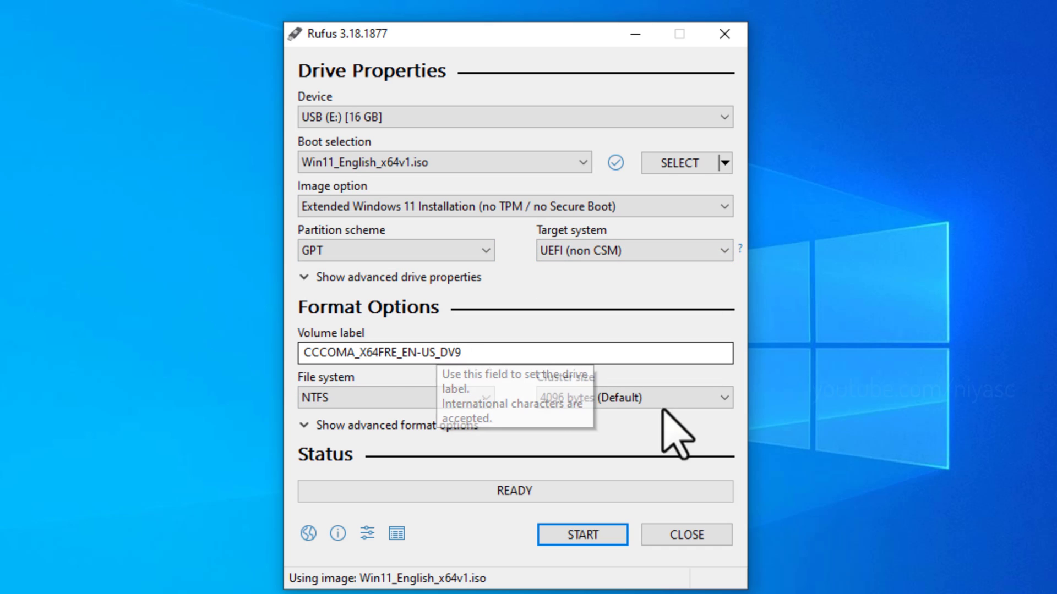
# Step: Write the image to the USB drive, accept the data-erase warning, and close Rufus when READY
pyautogui.click(591, 534)
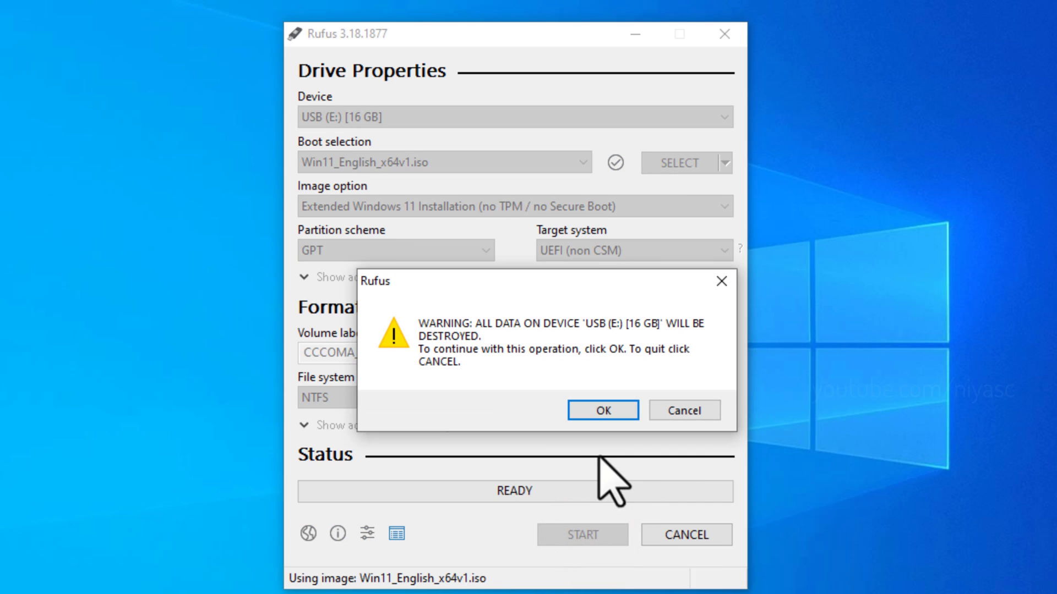
pyautogui.click(608, 412)
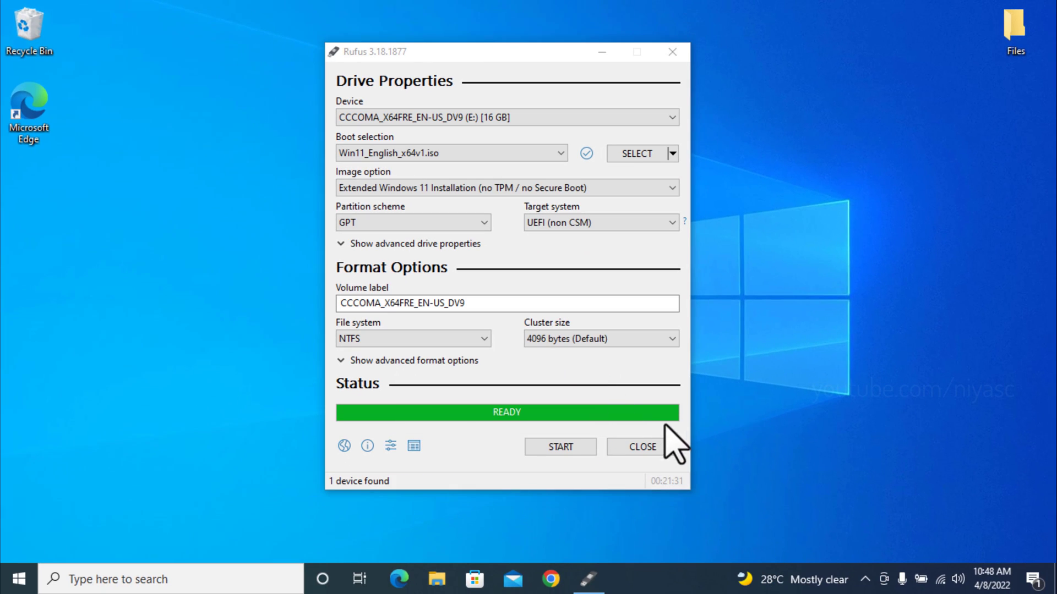
pyautogui.click(643, 443)
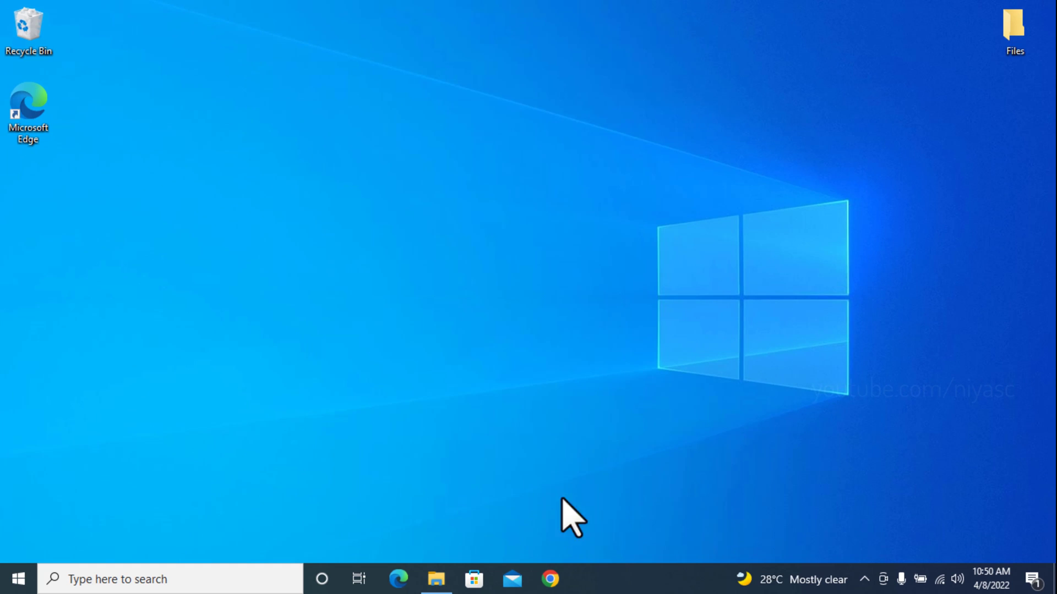
# Step: Open the CCCOMA_X64FRE_EN-US_DV9 drive (E:) in File Explorer and run its setup file
pyautogui.click(435, 585)
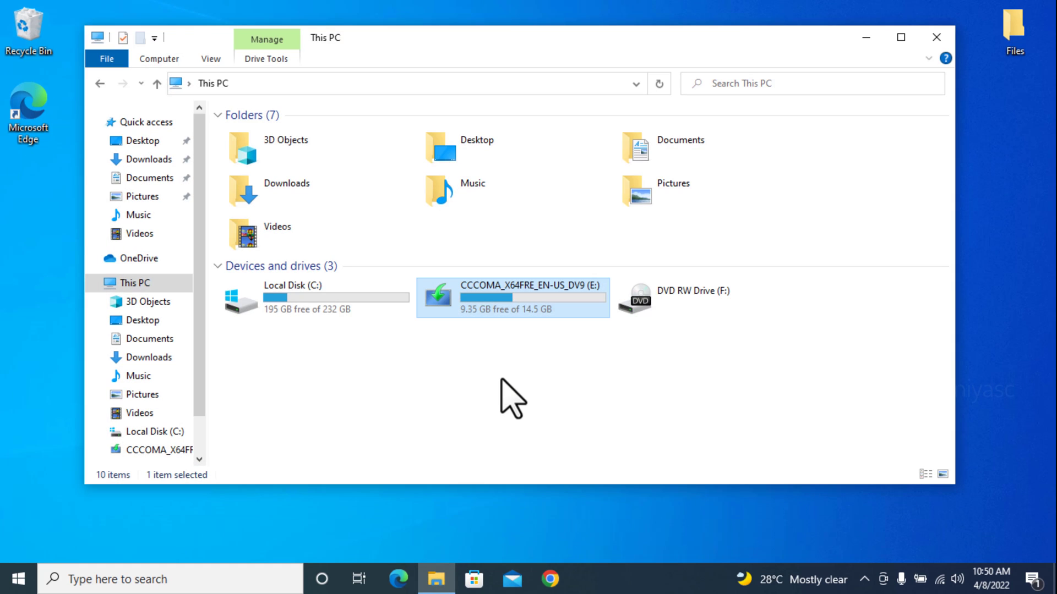
pyautogui.click(482, 368)
pyautogui.doubleClick(484, 309)
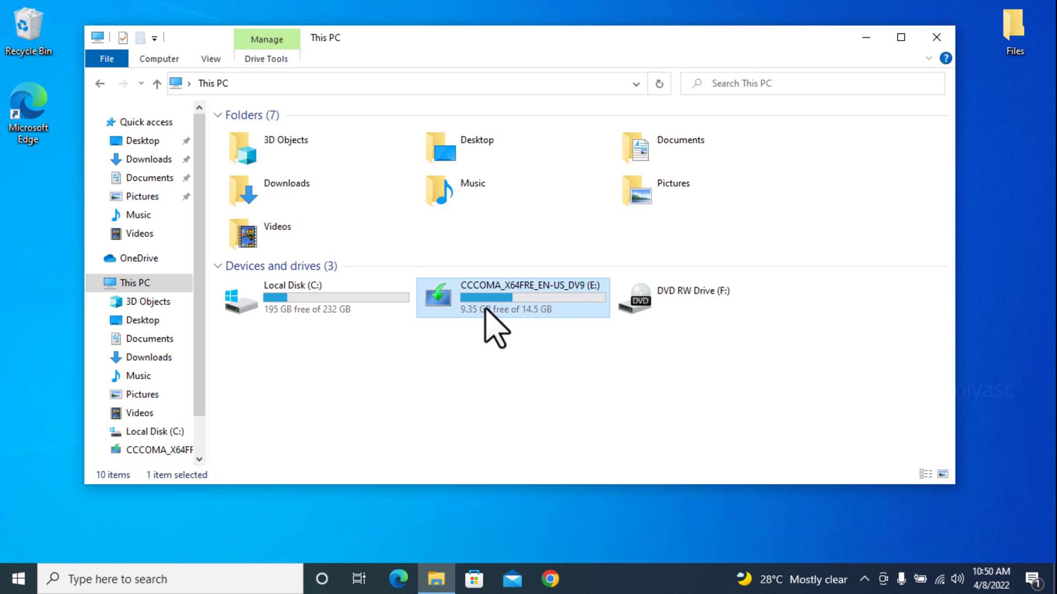
pyautogui.click(249, 248)
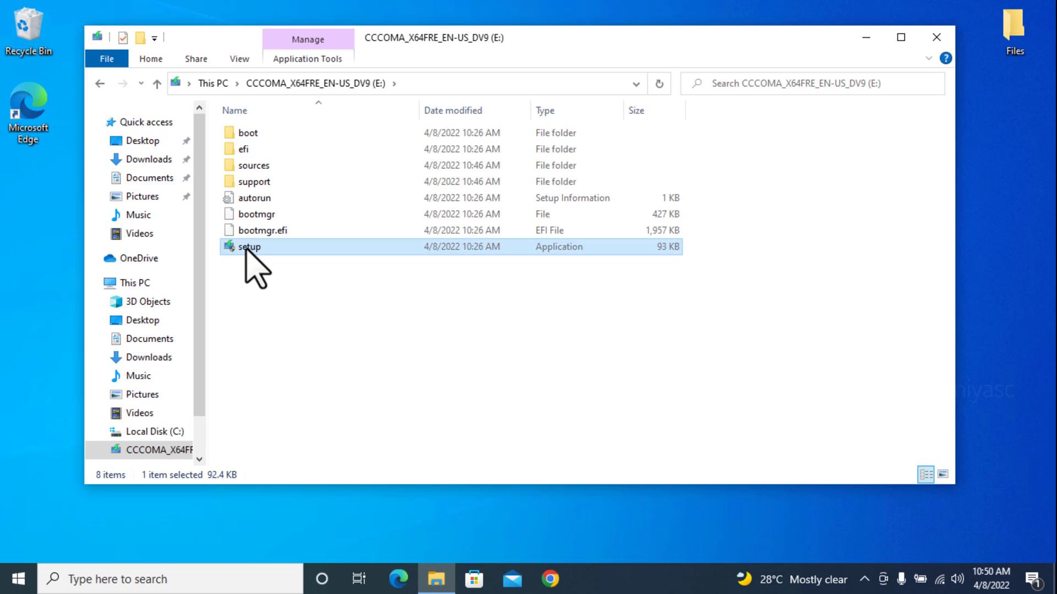
pyautogui.doubleClick(249, 248)
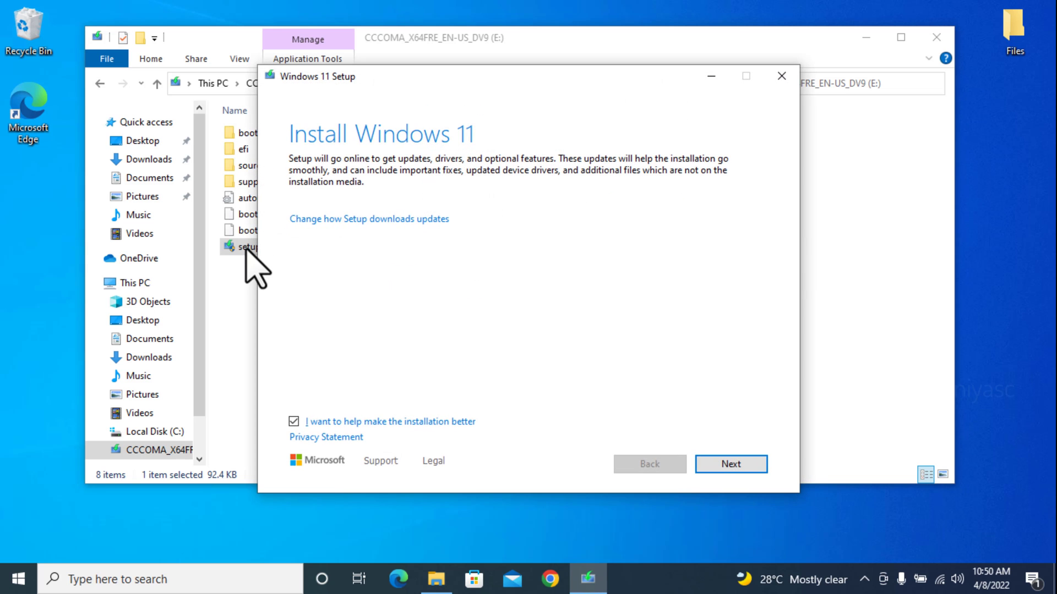
# Step: Accept the license terms and install Windows 11 Pro, keeping personal files and apps
pyautogui.click(935, 37)
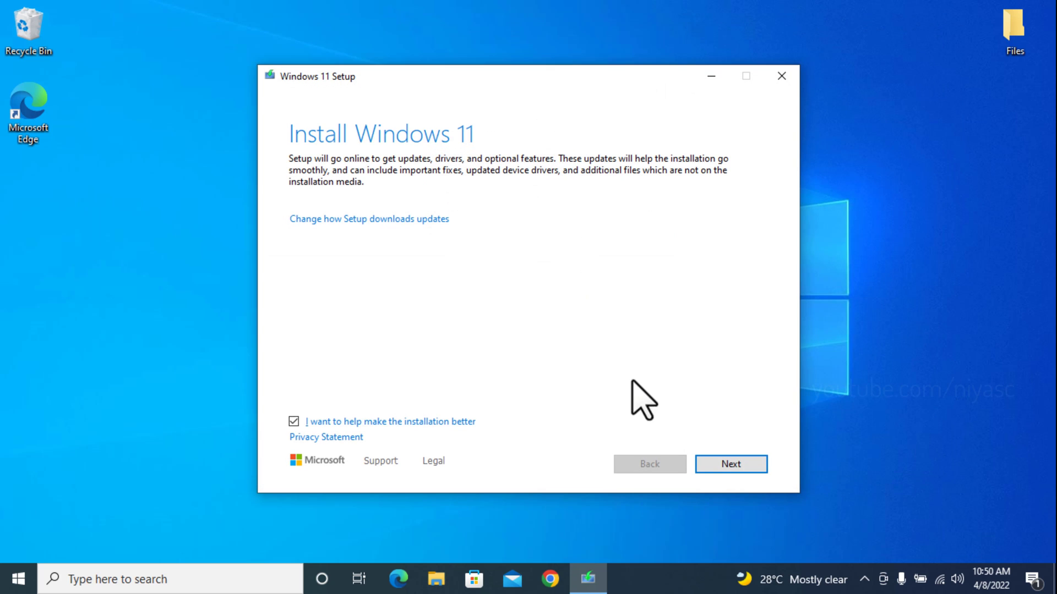
pyautogui.click(731, 464)
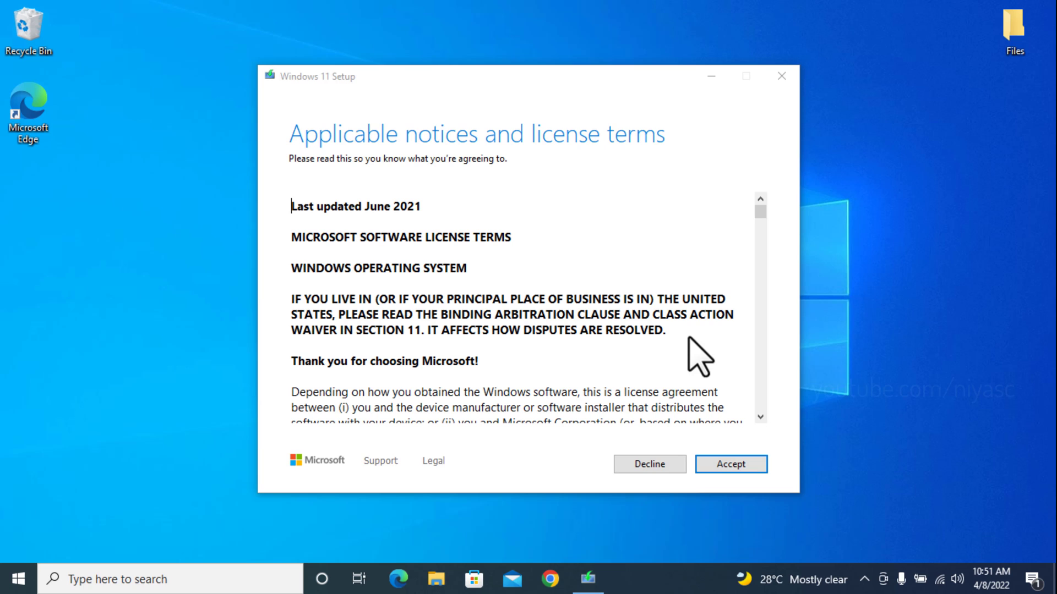
pyautogui.click(738, 463)
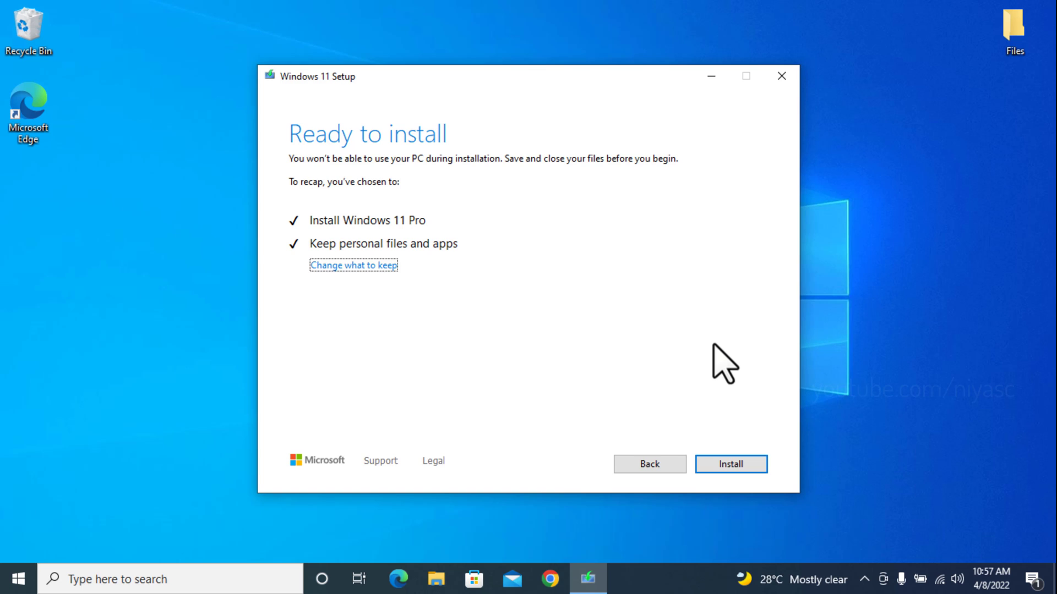
pyautogui.click(727, 467)
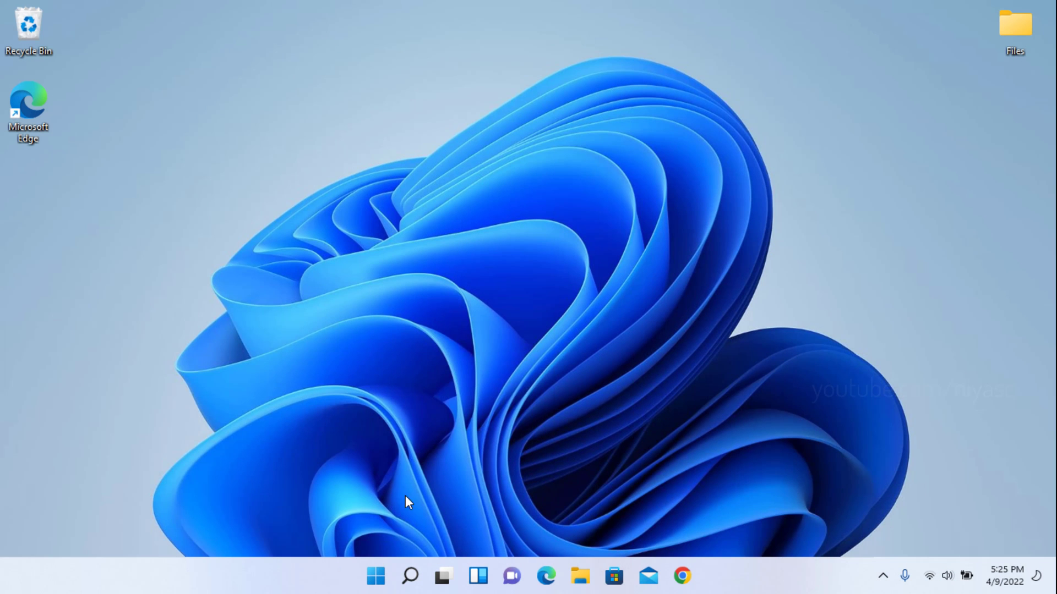
# Step: Open the Start menu from the Start button on the centered taskbar
pyautogui.click(376, 576)
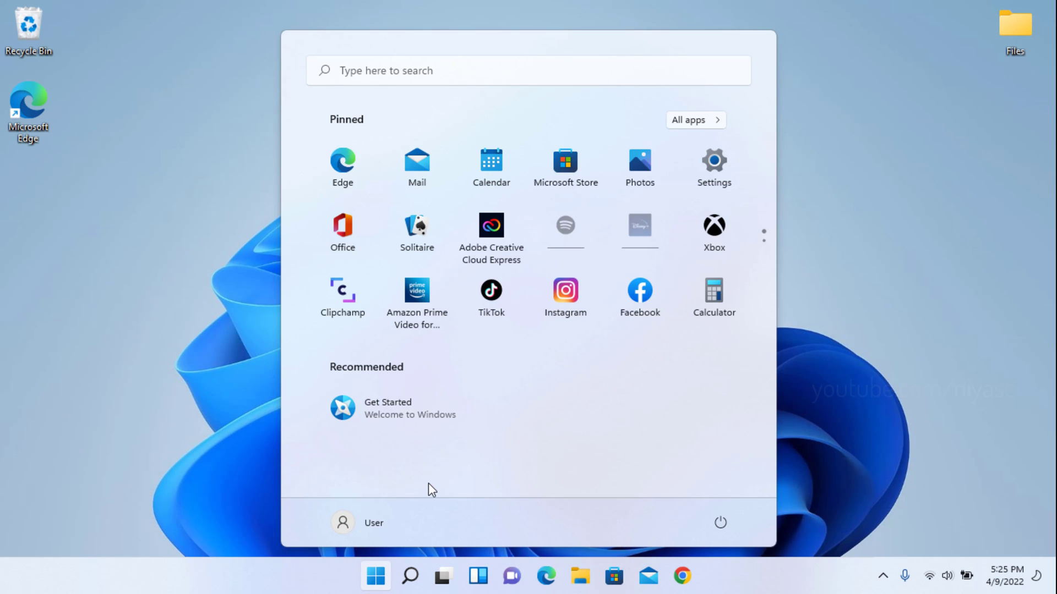